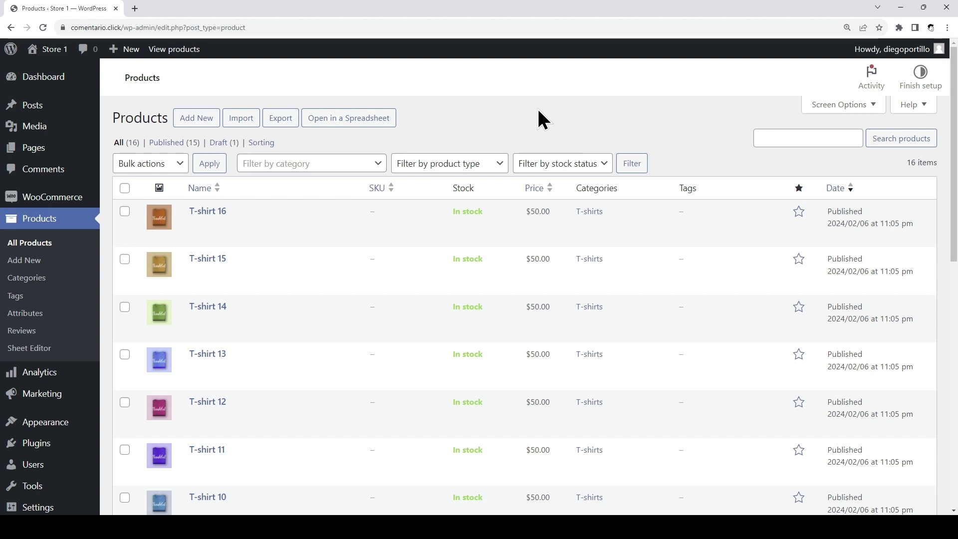
# Load the WooCommerce product list into WP Sheet Editor's spreadsheet view
pyautogui.click(361, 118)
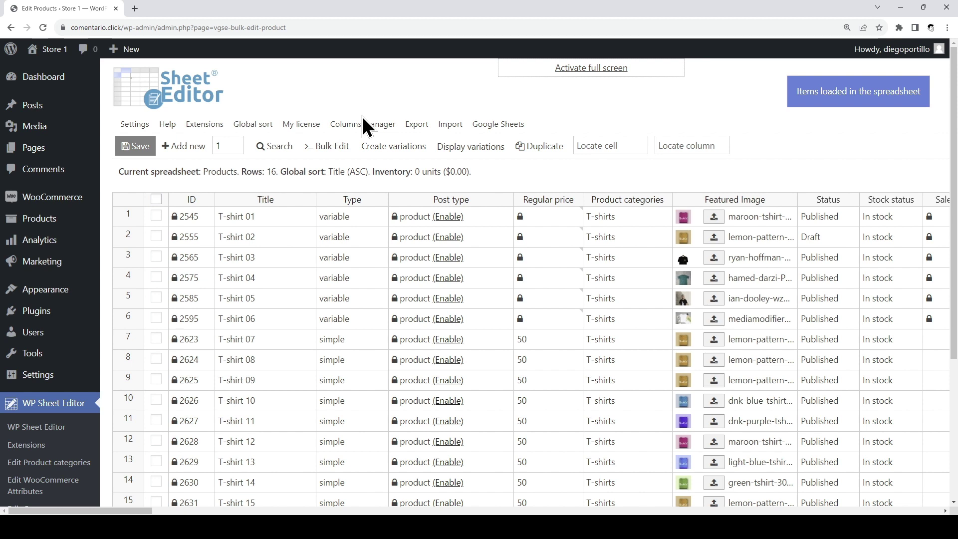
# Select the Type cells to compare the variable T-shirts 01–06 with the simple products, then deselect them
pyautogui.moveTo(361, 219); pyautogui.dragTo(358, 484)
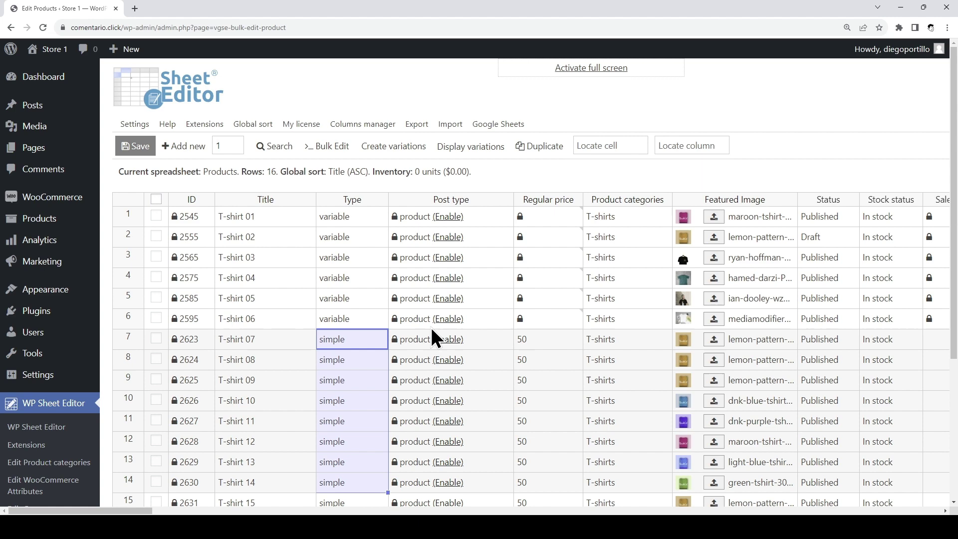
pyautogui.click(513, 175)
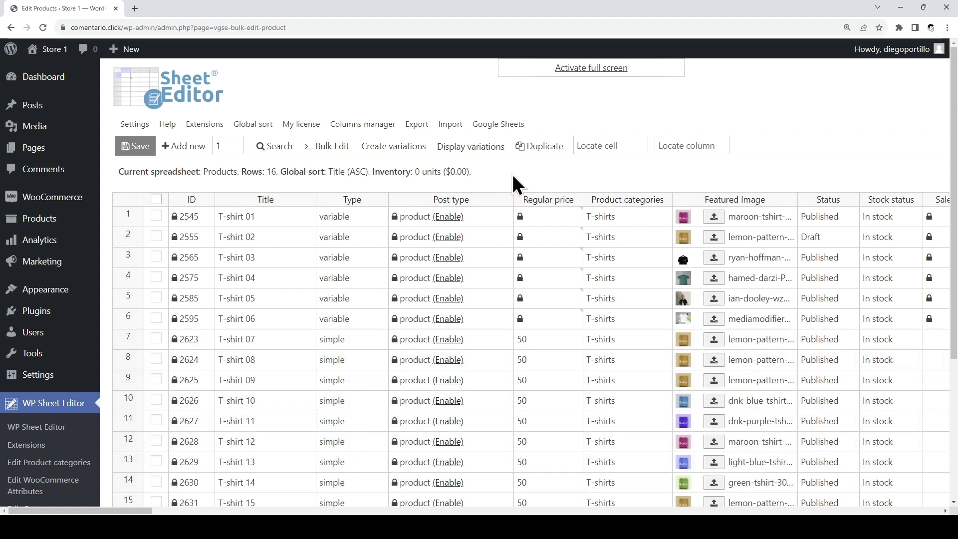
pyautogui.click(457, 147)
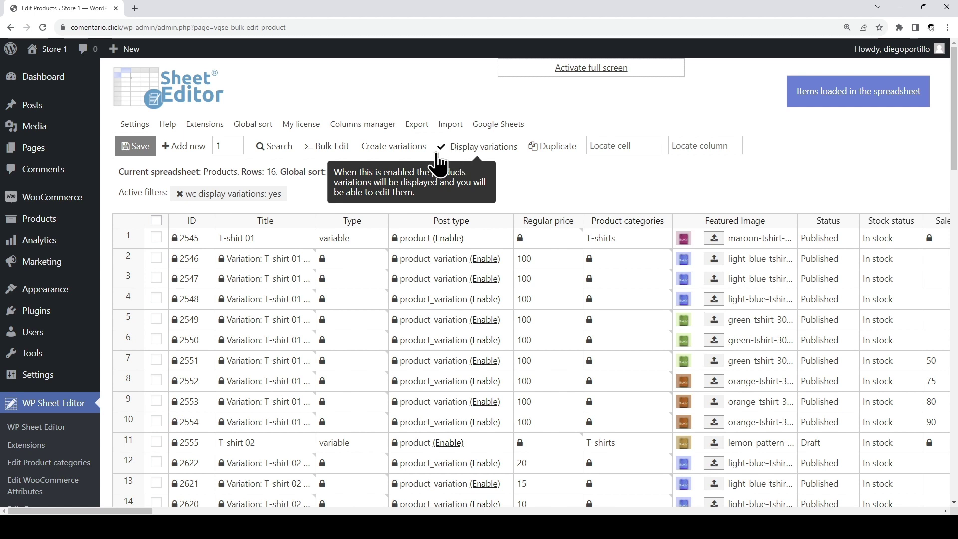
pyautogui.click(292, 241)
pyautogui.moveTo(290, 255); pyautogui.dragTo(280, 423)
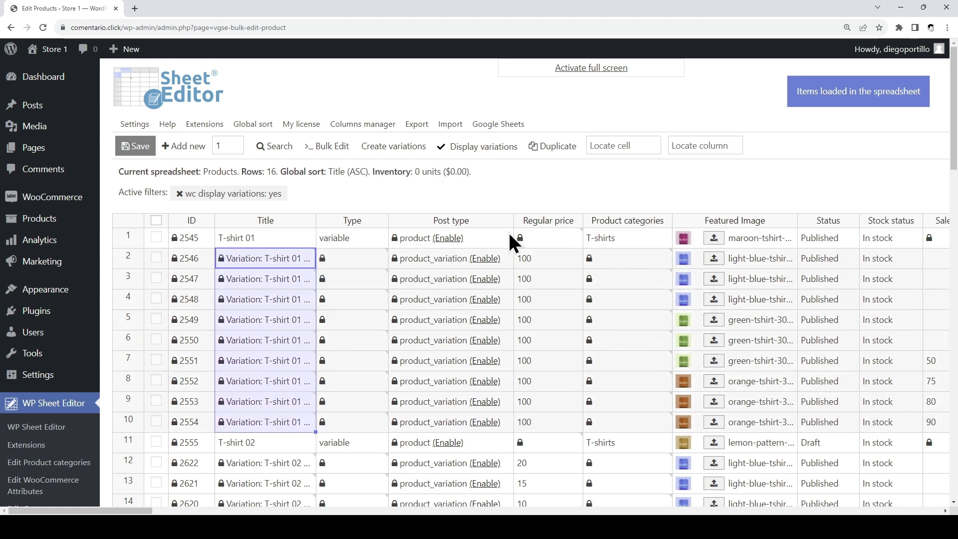
pyautogui.moveTo(507, 250); pyautogui.dragTo(438, 427)
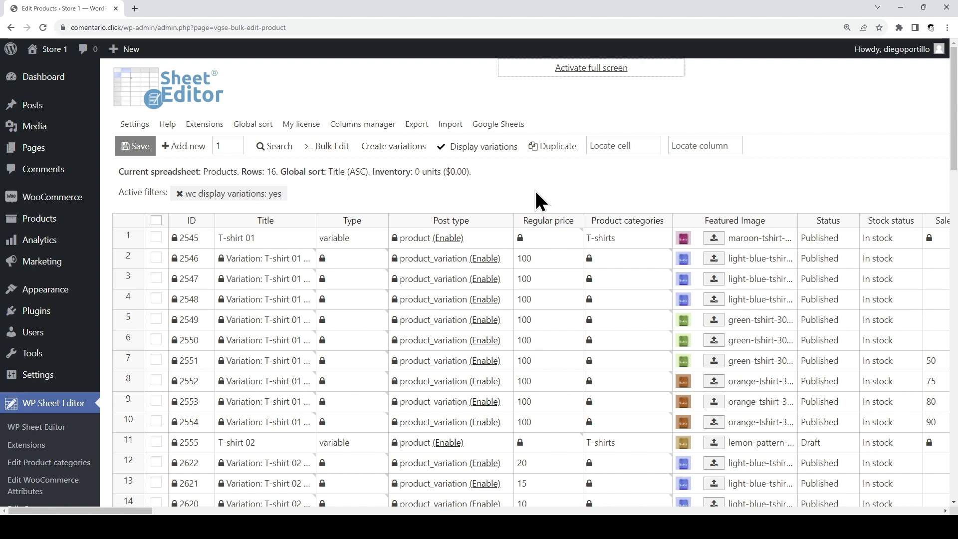
# Turn off 'Display variations' and open the Search form
pyautogui.click(472, 145)
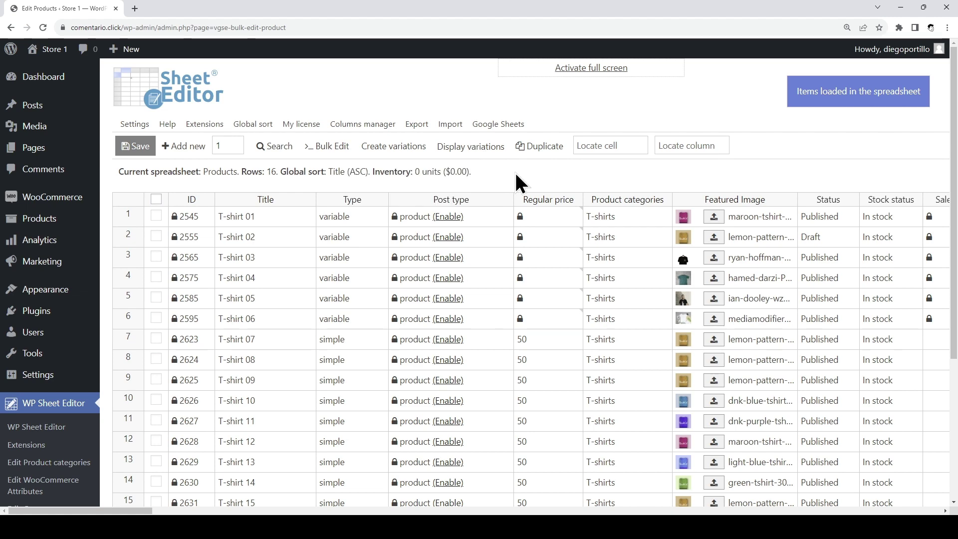
pyautogui.click(275, 146)
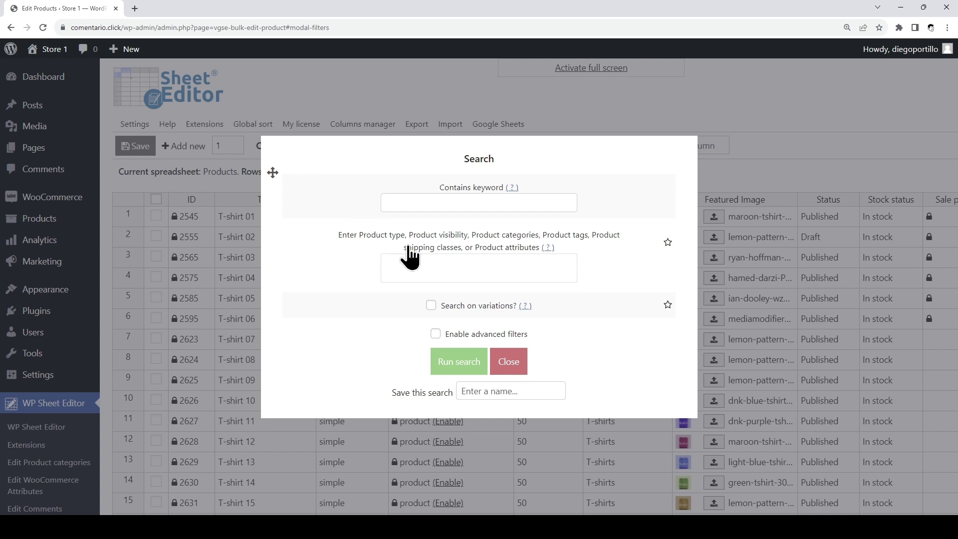
# Search with a product type filter of 'variable' to show only T-shirts 01–06
pyautogui.click(428, 264)
pyautogui.write('variable')
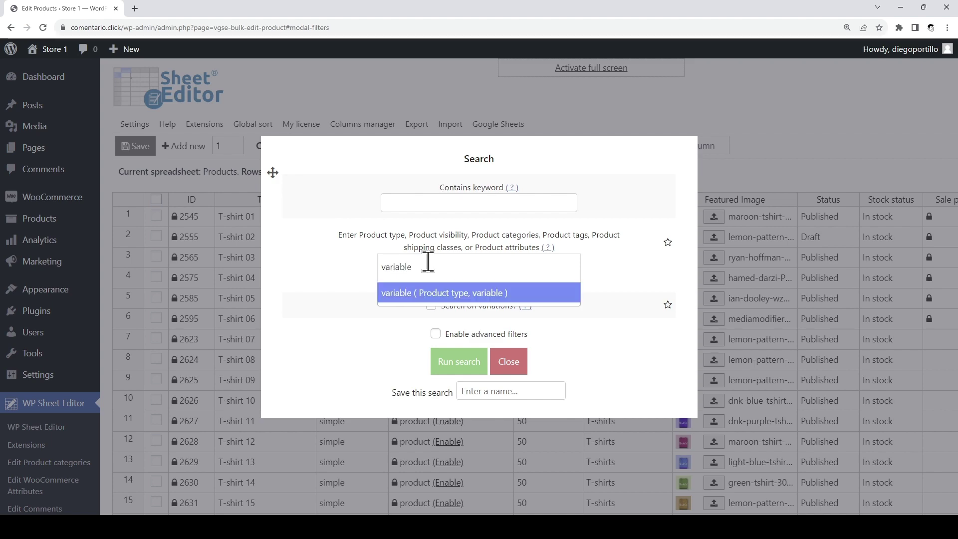
pyautogui.click(436, 299)
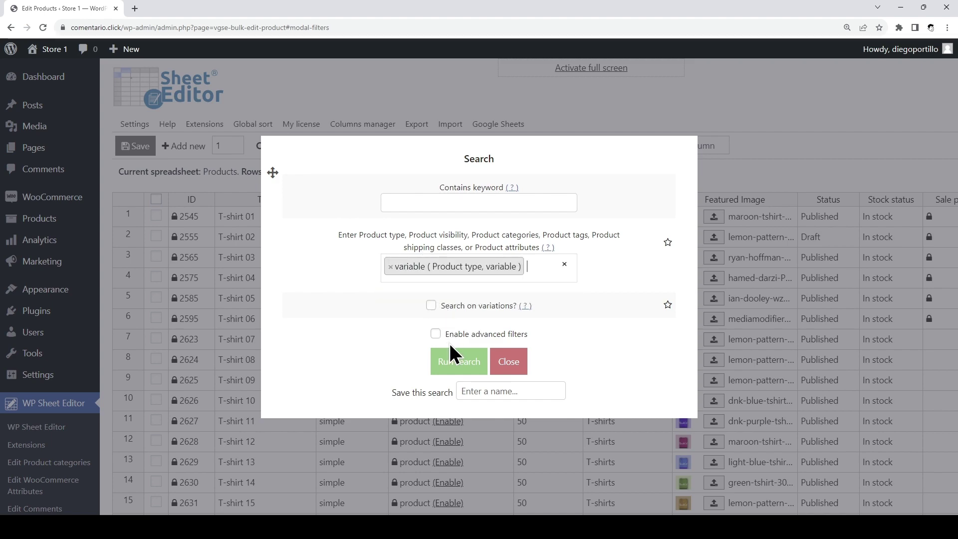
pyautogui.click(455, 362)
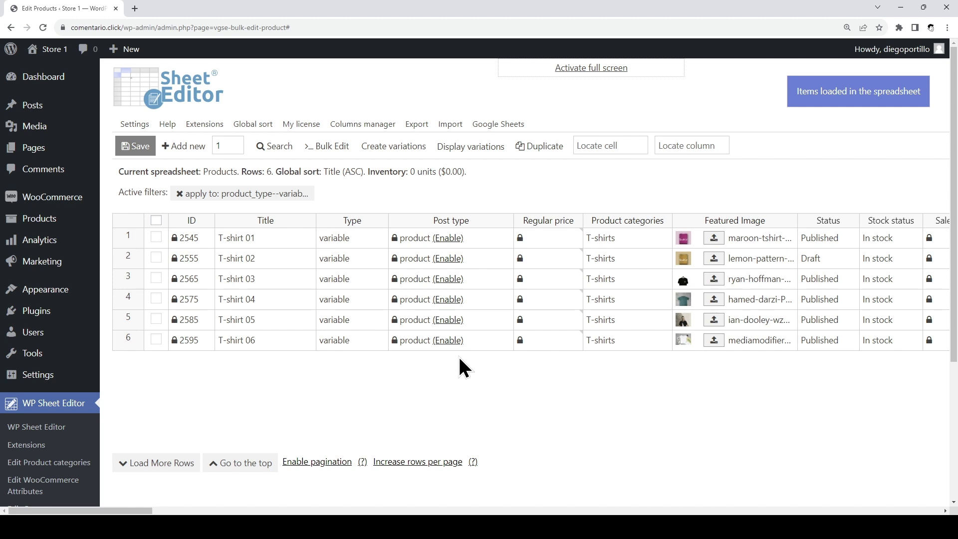
# Export all active columns to CSV for Microsoft Excel (Office 365), then open the downloaded file
pyautogui.click(416, 124)
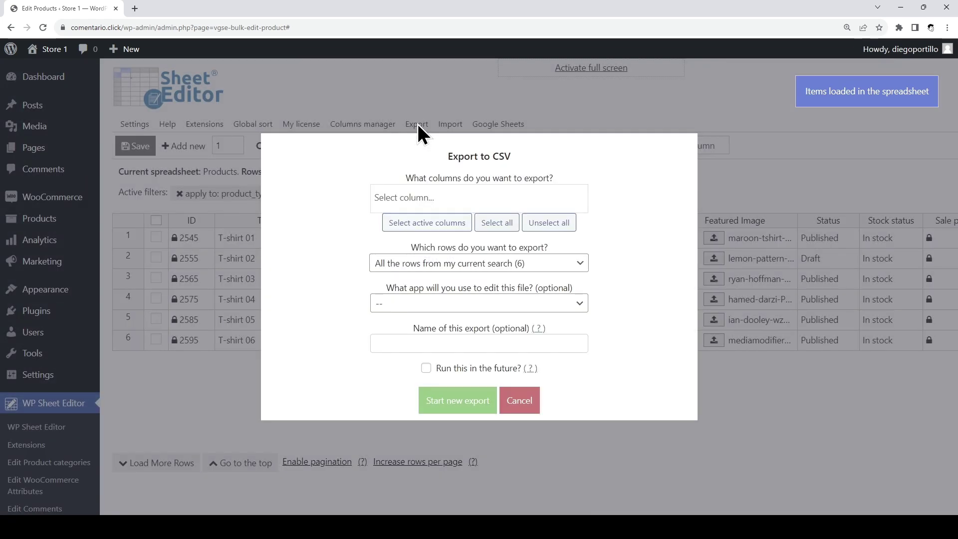
pyautogui.click(435, 223)
pyautogui.scroll(-4, 439, 225)
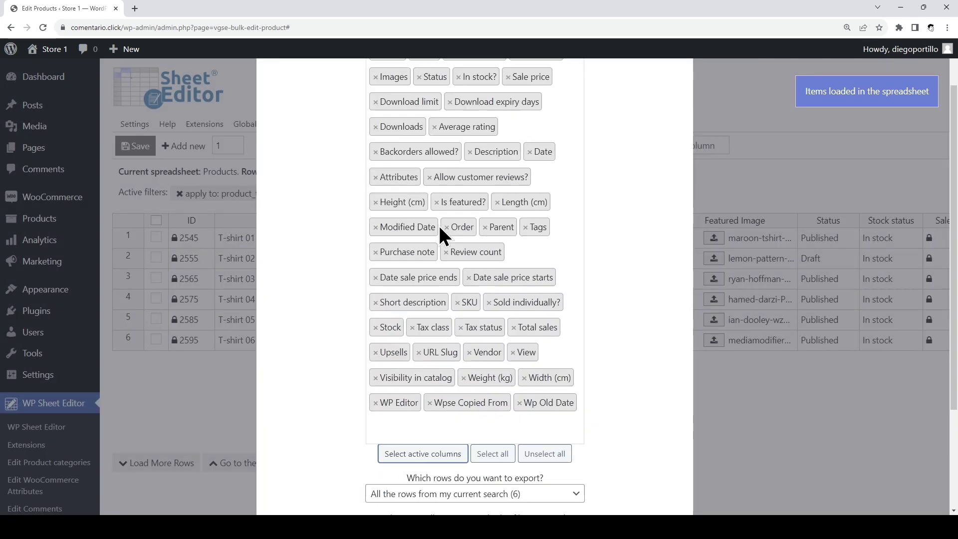
pyautogui.click(464, 393)
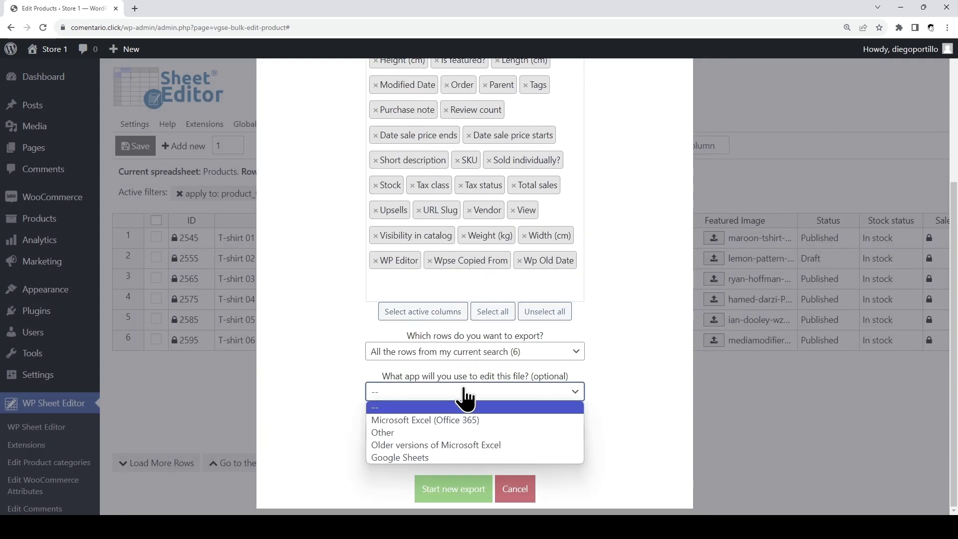
pyautogui.click(464, 420)
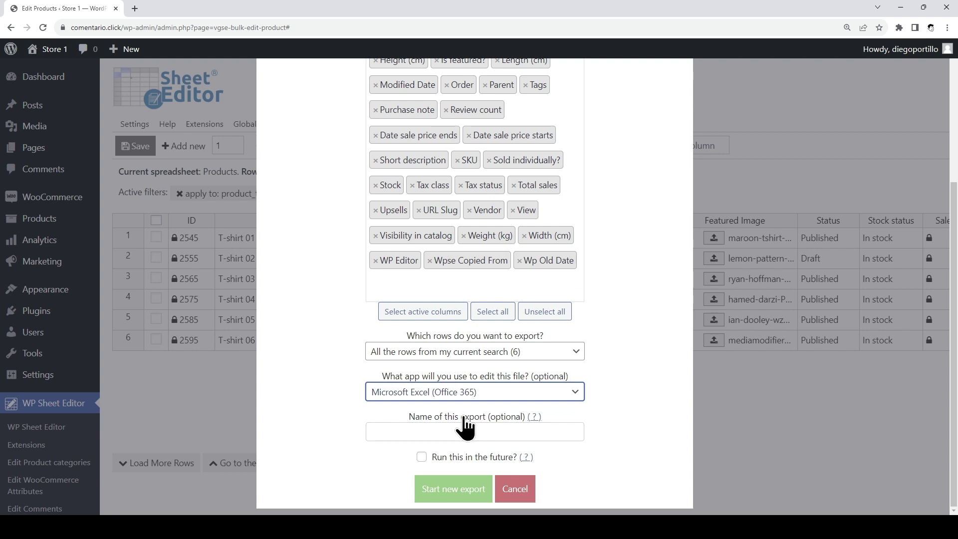
pyautogui.click(452, 492)
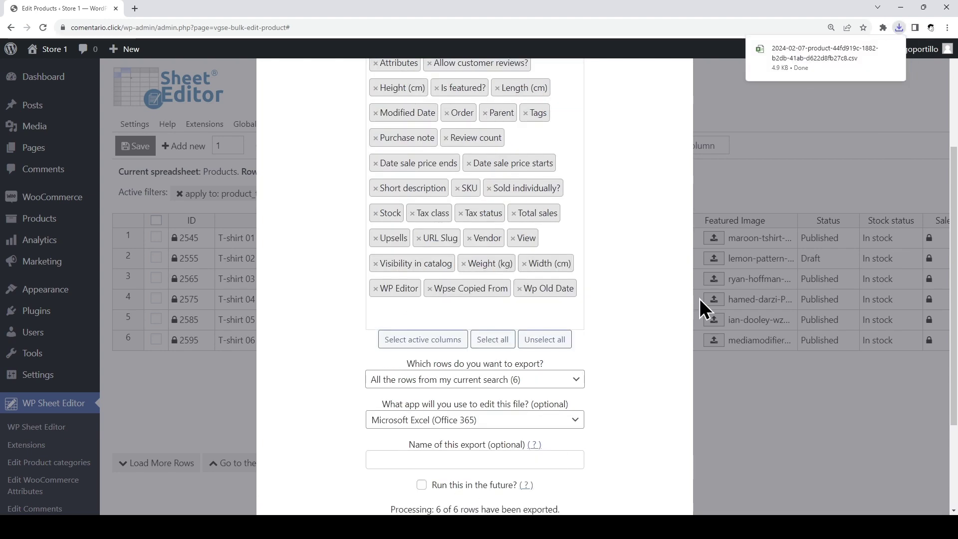
pyautogui.click(842, 52)
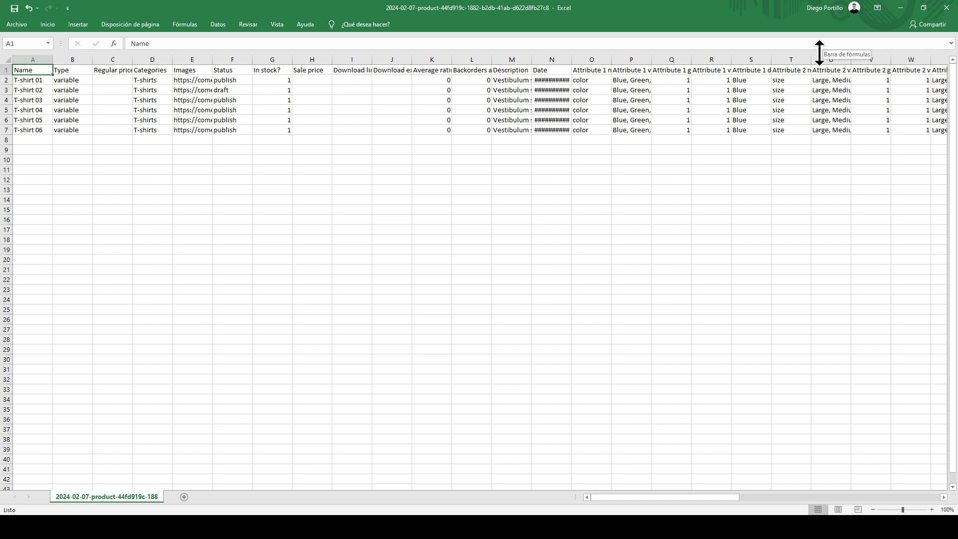
# Zoom in on the Excel sheet to inspect the six exported variable T-shirts
pyautogui.keyDown('ctrl'); pyautogui.scroll(7, 508, 183); pyautogui.keyUp('ctrl')
pyautogui.keyDown('ctrl'); pyautogui.scroll(5, 508, 183); pyautogui.keyUp('ctrl')
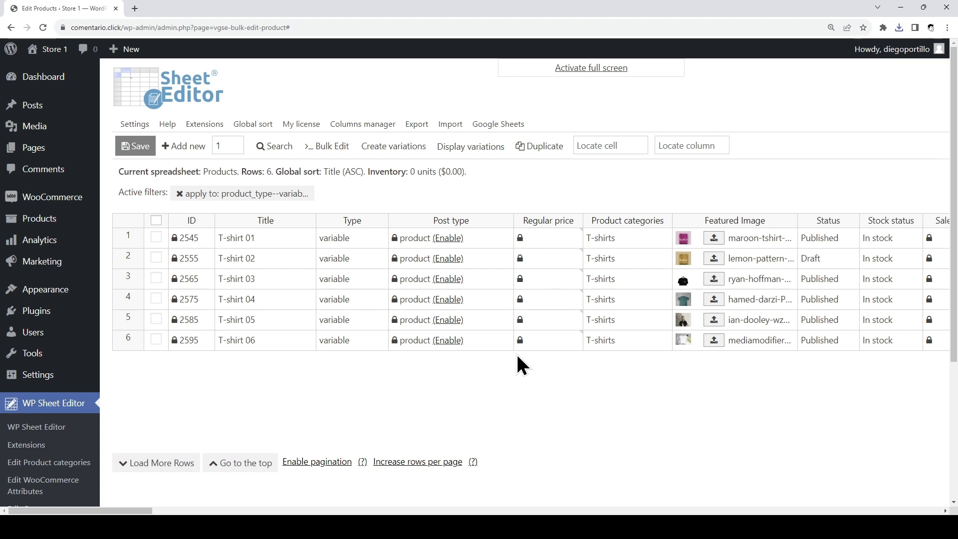
# Display variations again and start a new CSV export including them
pyautogui.click(483, 145)
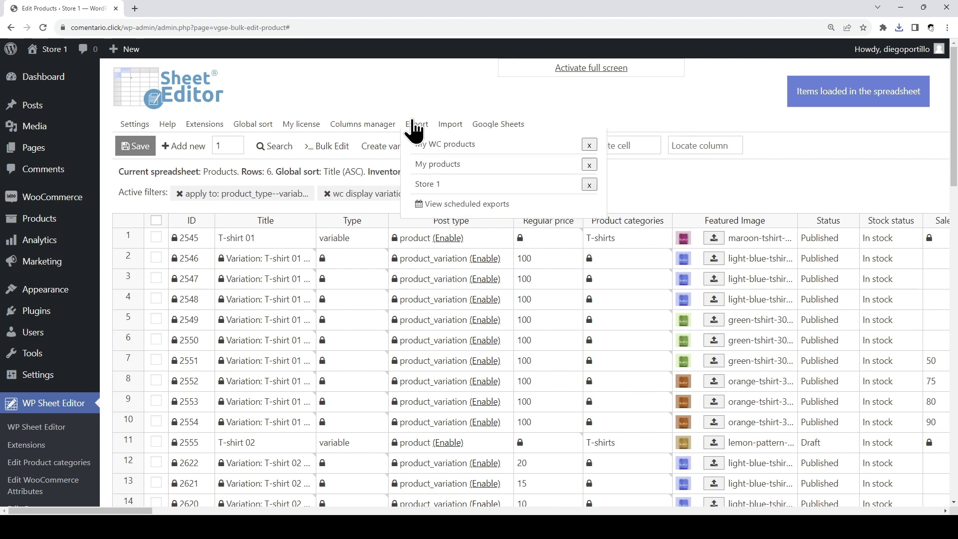
pyautogui.click(413, 124)
pyautogui.scroll(-4, 409, 114)
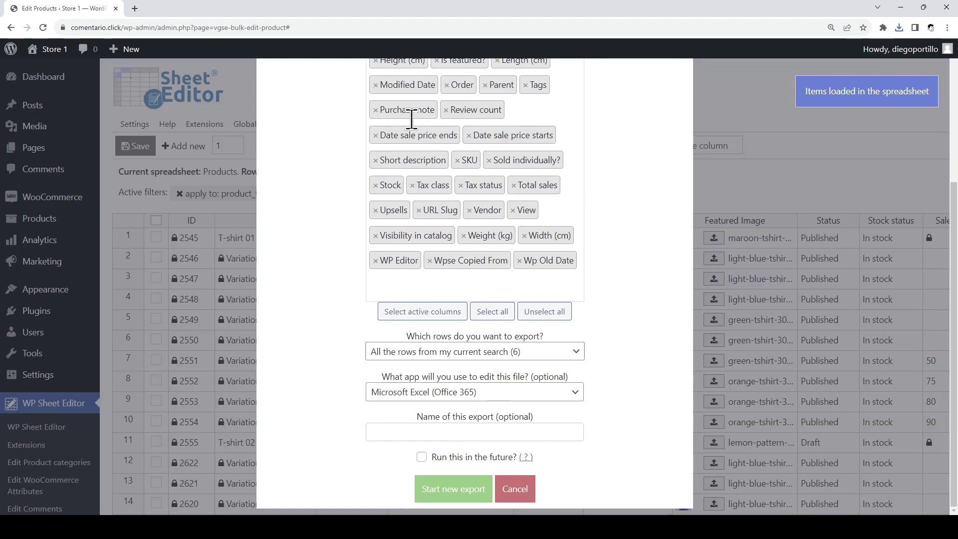
pyautogui.click(466, 497)
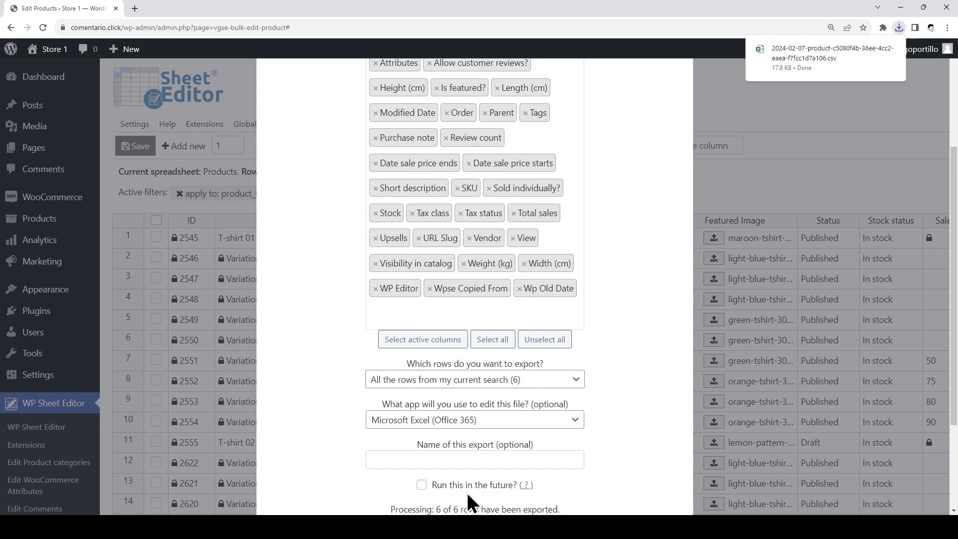
# Open the new CSV in Excel and select T-shirt 01's 'variable' type and its variation type cells
pyautogui.click(828, 57)
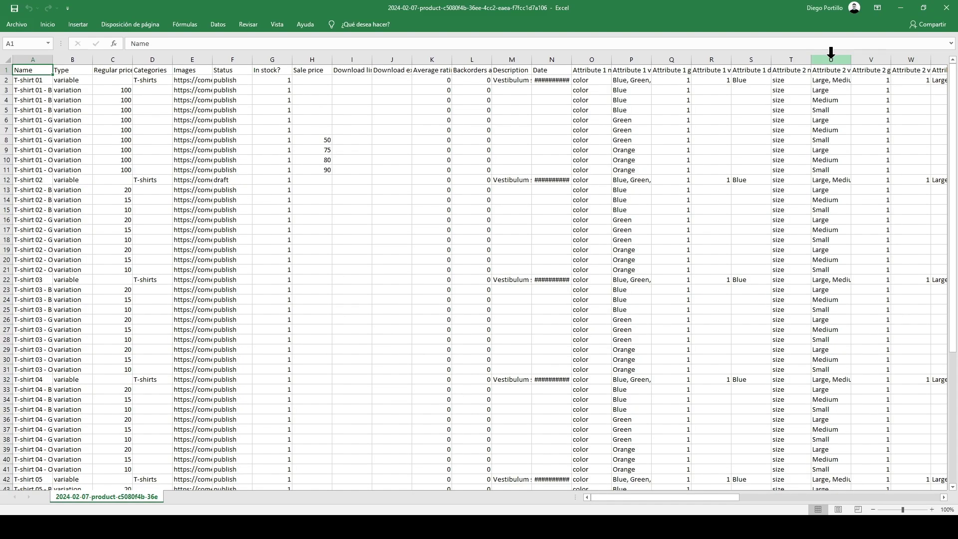
pyautogui.scroll(10, 114, 109)
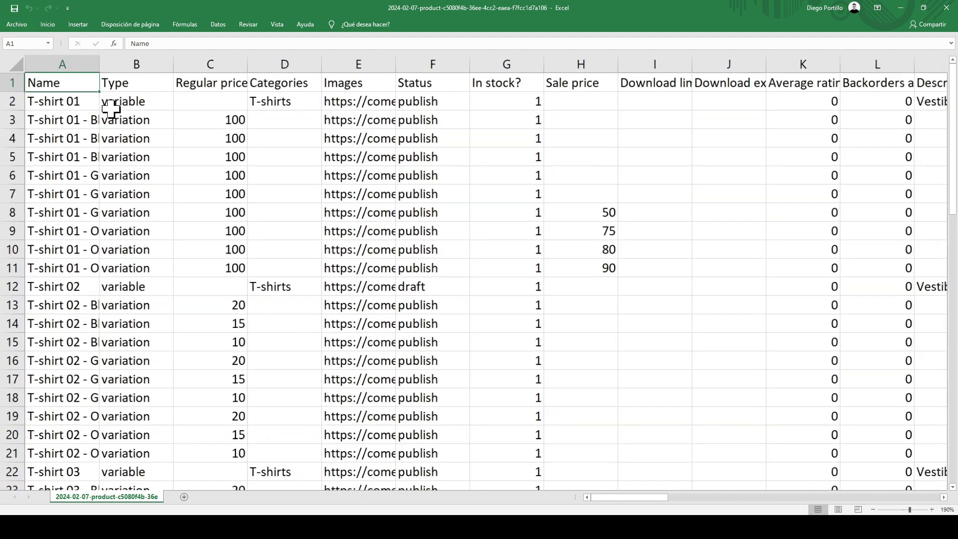
pyautogui.click(107, 120)
pyautogui.click(199, 118)
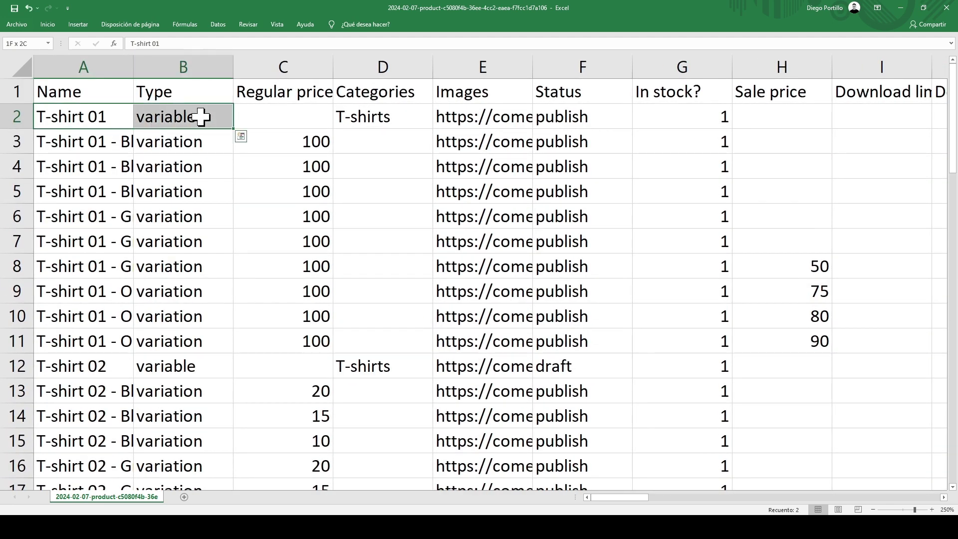
pyautogui.moveTo(184, 145); pyautogui.dragTo(194, 341)
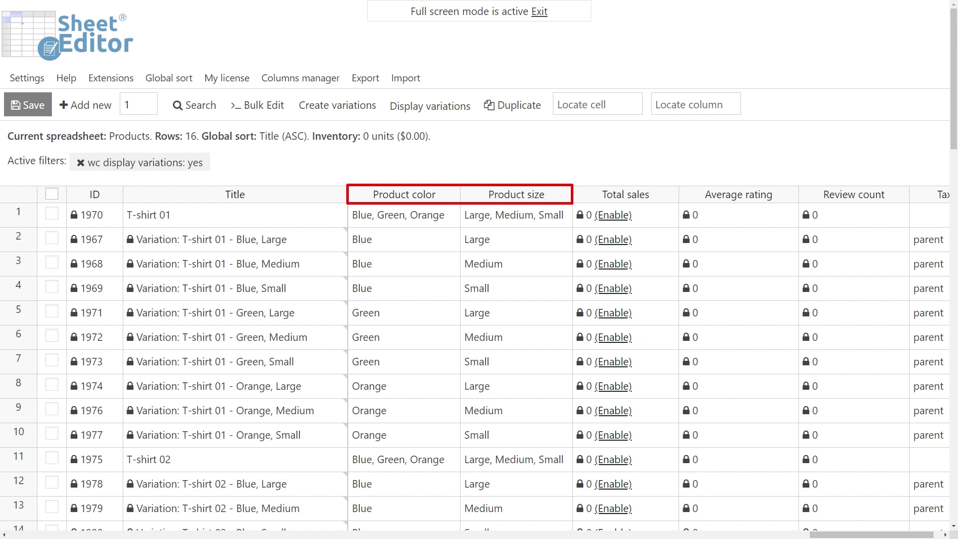
# View T-shirt 01's Product color tags (Blue, Green, Orange) and close the editor unchanged
pyautogui.doubleClick(398, 214)
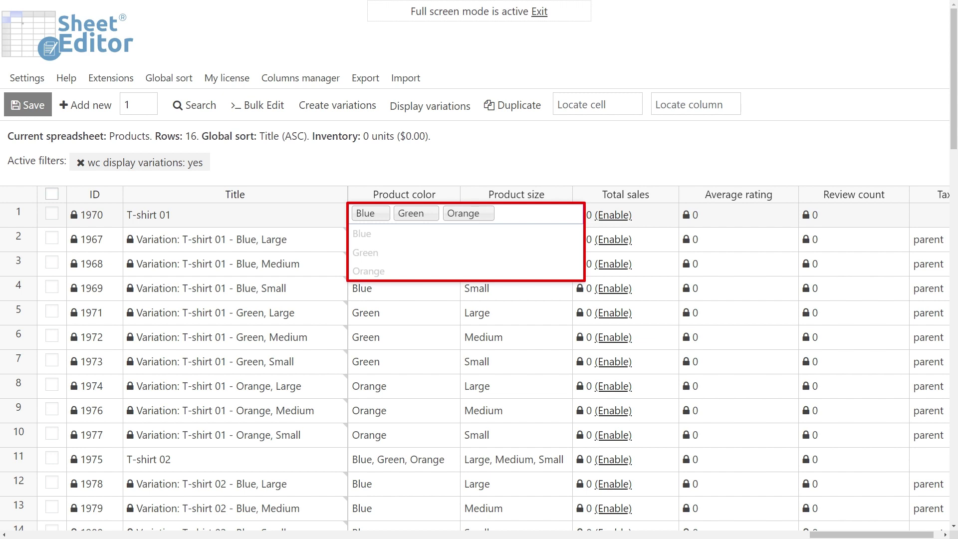
pyautogui.press('Escape')
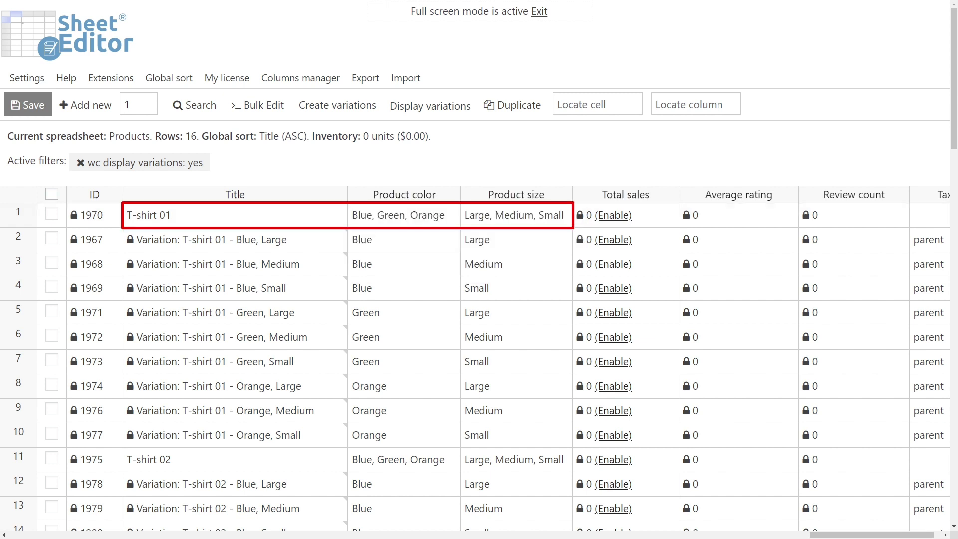